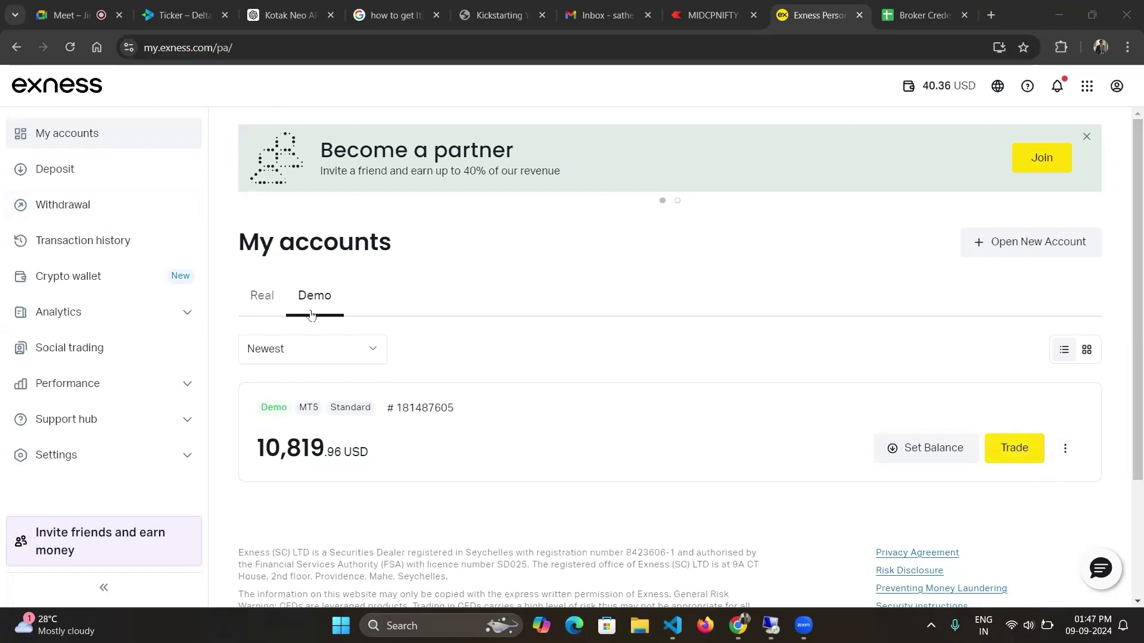
Choose MetaTrader 5 for the demo account and cancel saving the exness5setup installer
click(1015, 448)
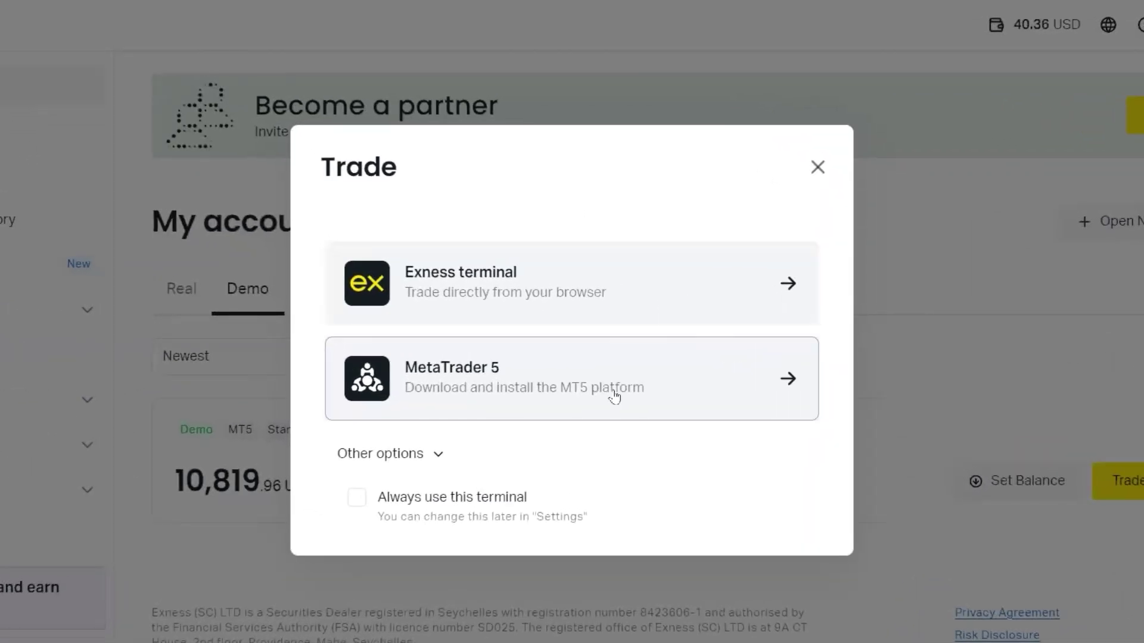
click(695, 418)
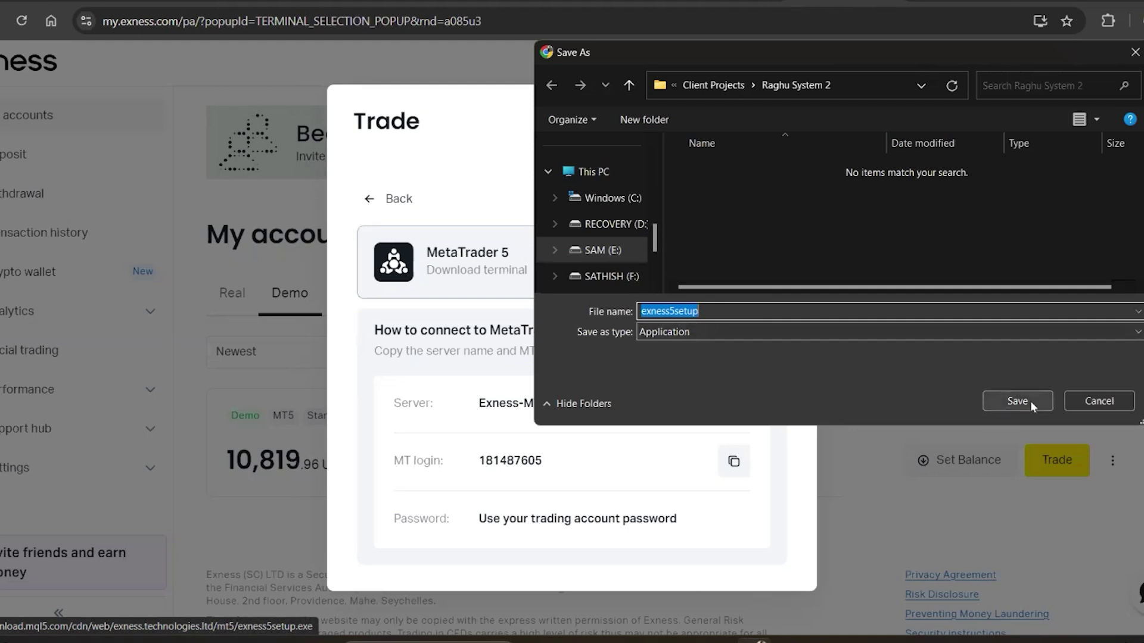
click(1100, 402)
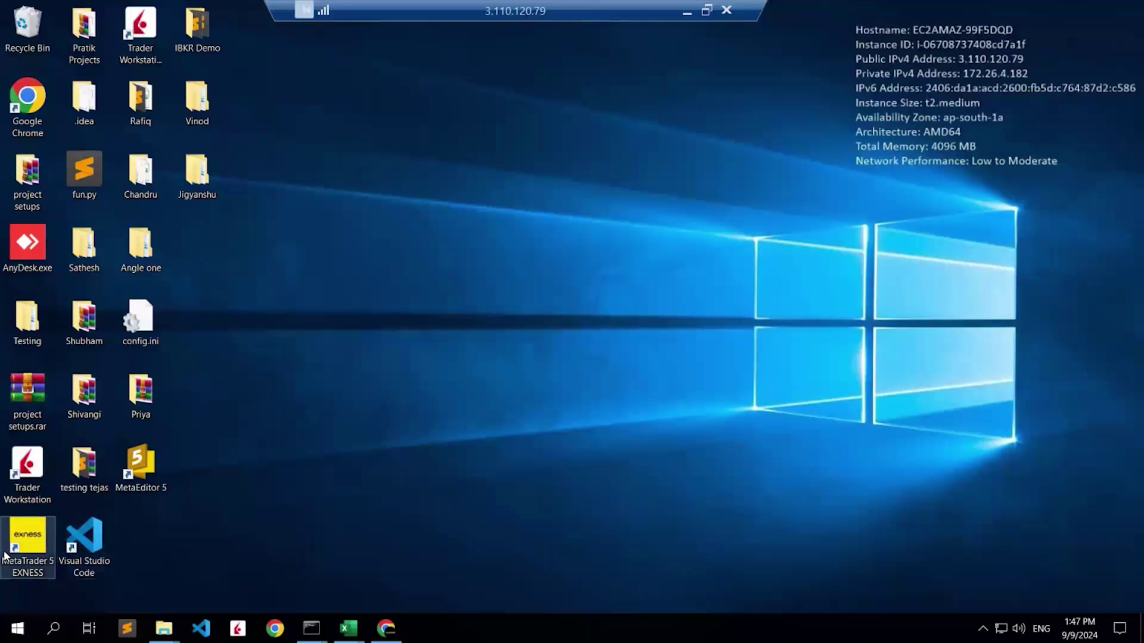
Launch the MetaTrader 5 EXNESS shortcut on the remote desktop
double_click(24, 554)
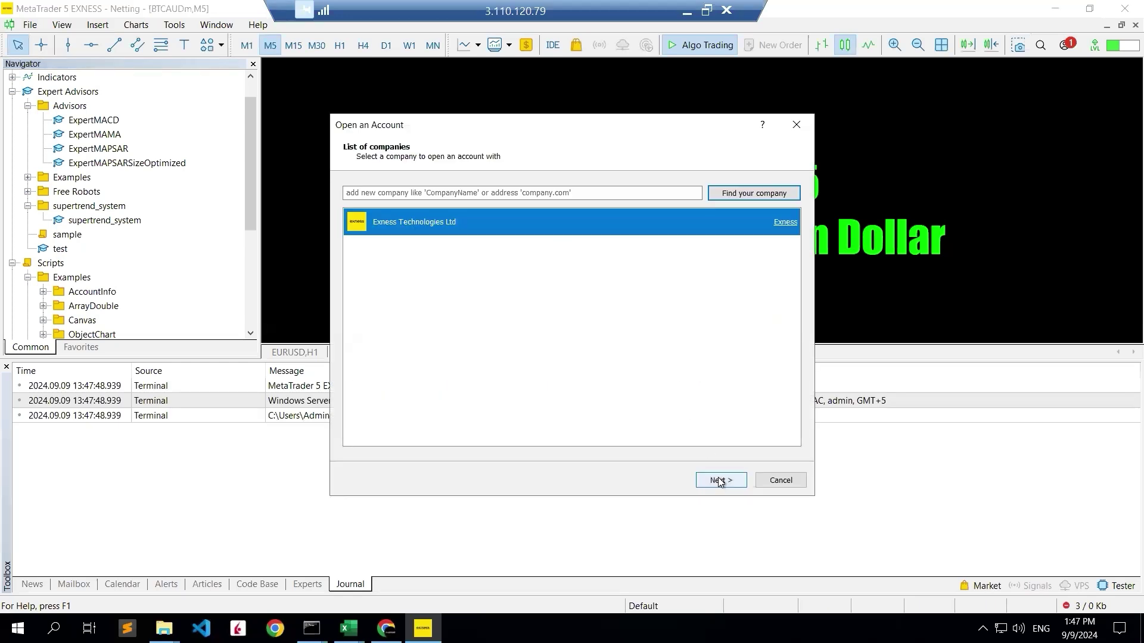
Choose to connect an existing trade account and copy the server name Exness-MT5Trial6
click(720, 482)
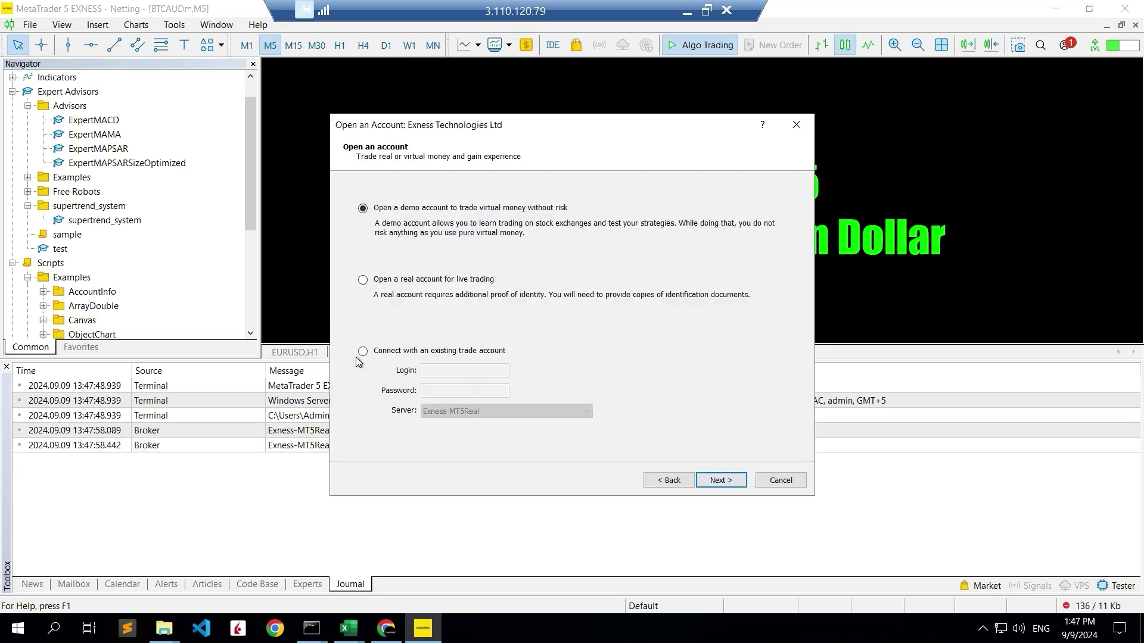
click(363, 352)
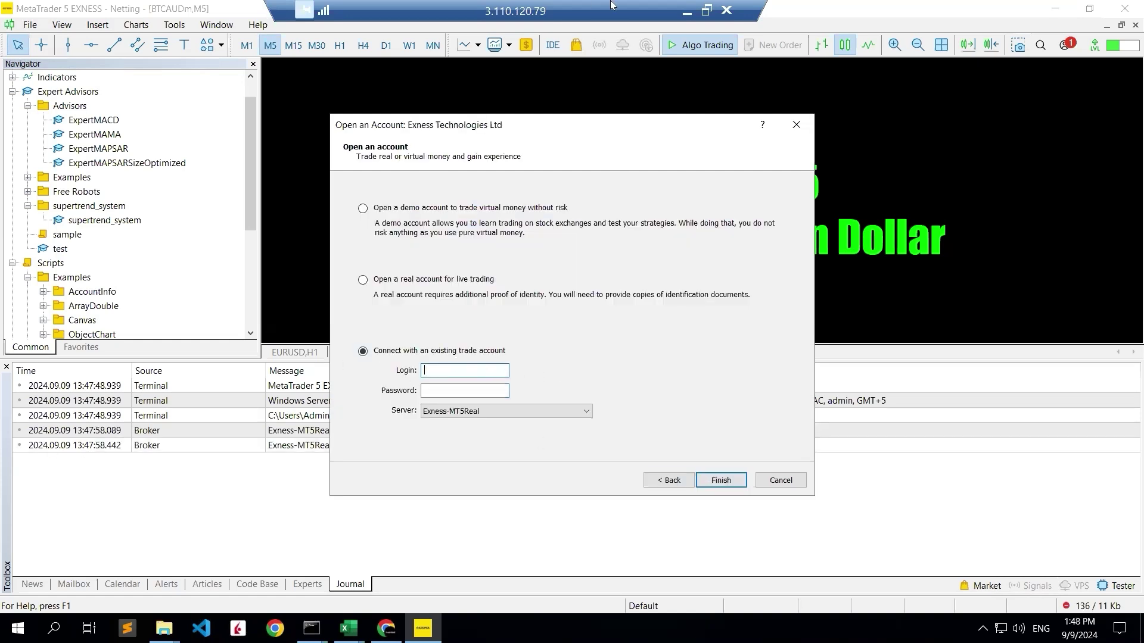
click(686, 10)
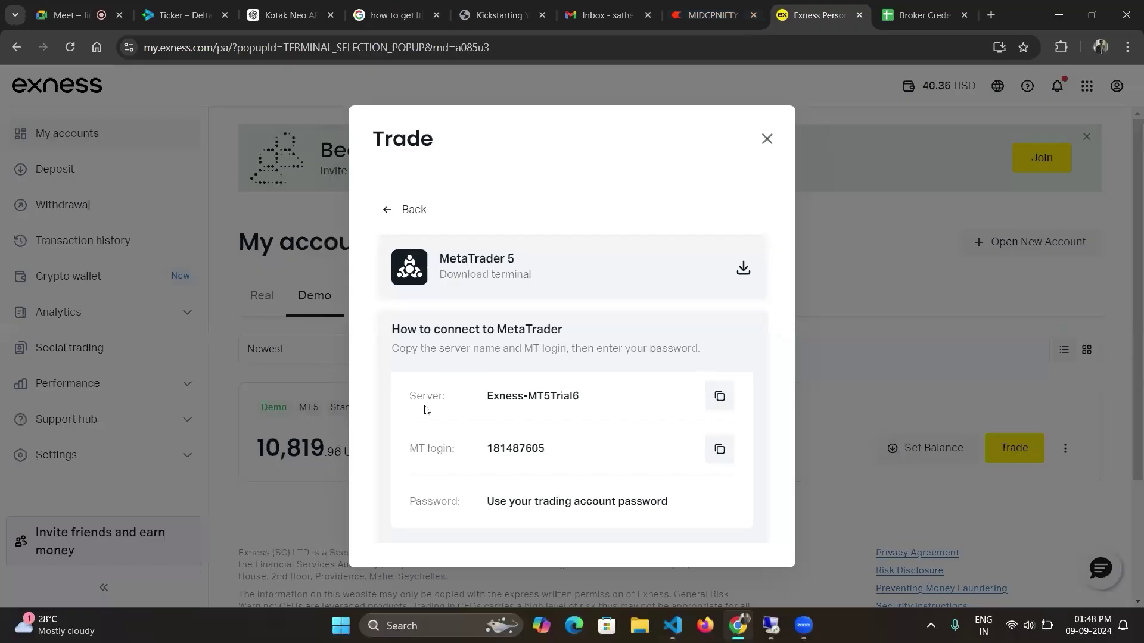
click(719, 396)
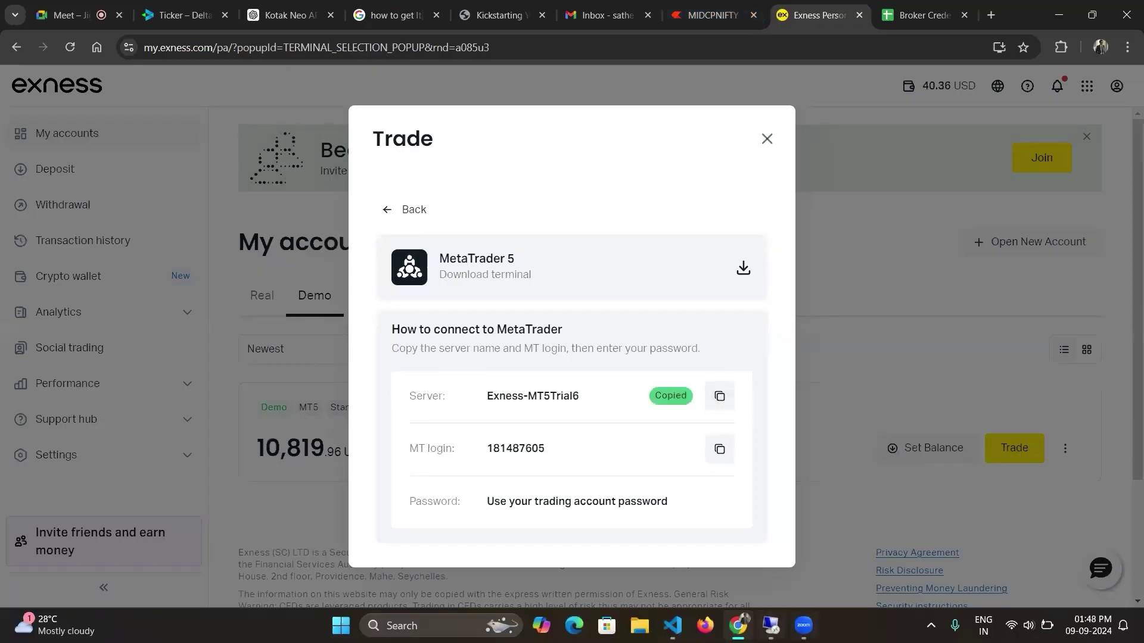
click(771, 625)
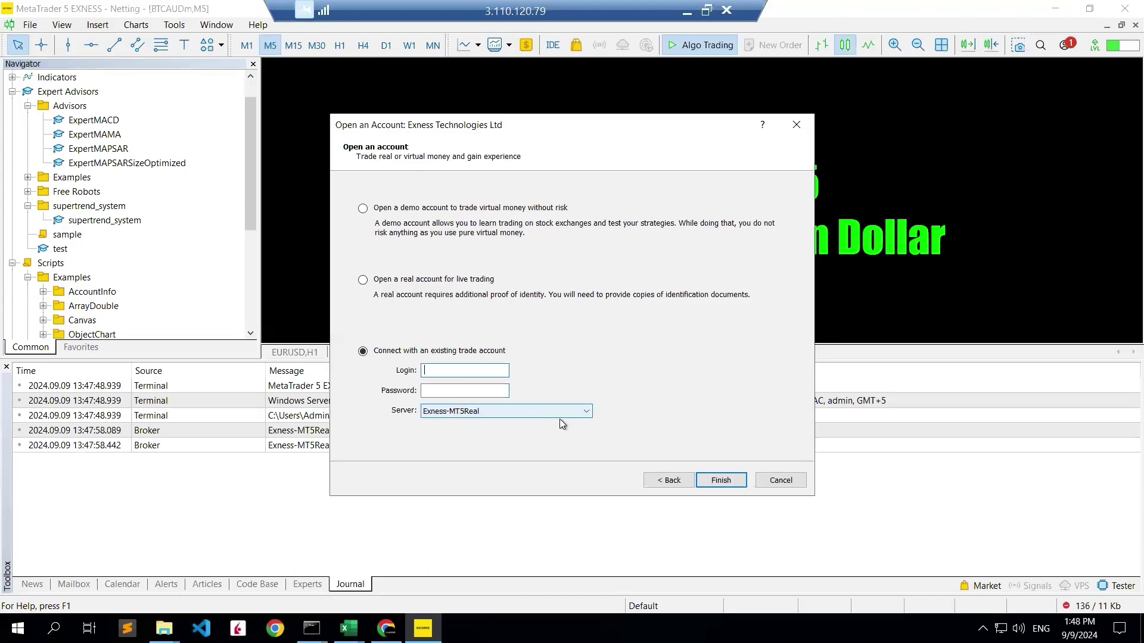
Browse the trade server list, then return to the browser to check the server
click(559, 420)
click(499, 413)
click(487, 412)
scroll(490, 349, down, 1)
scroll(491, 349, up, 1)
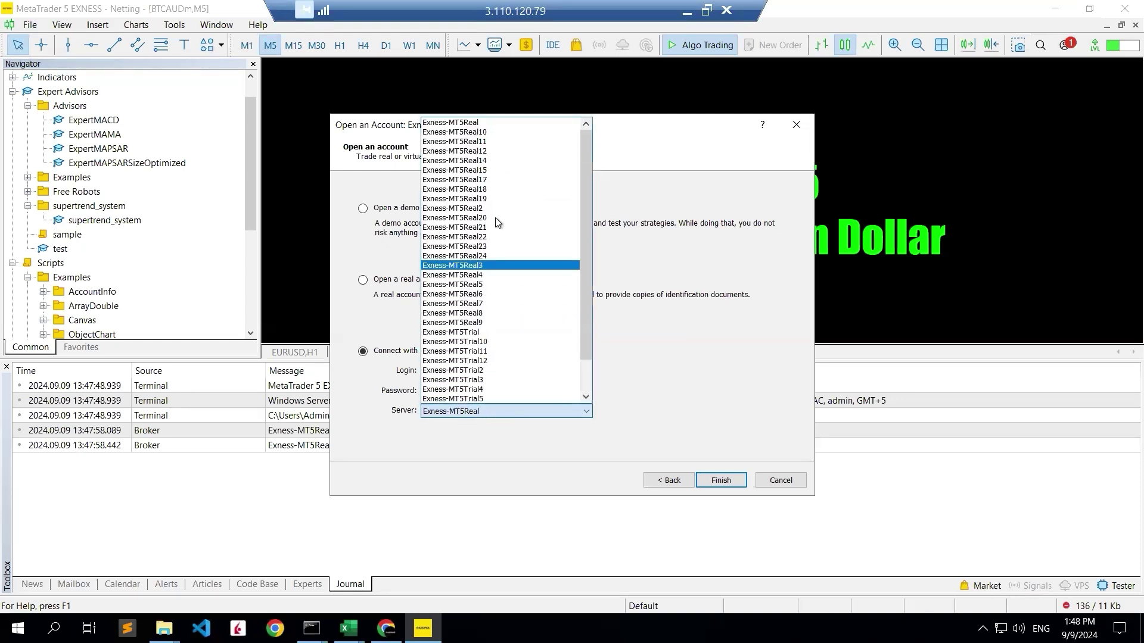
click(687, 7)
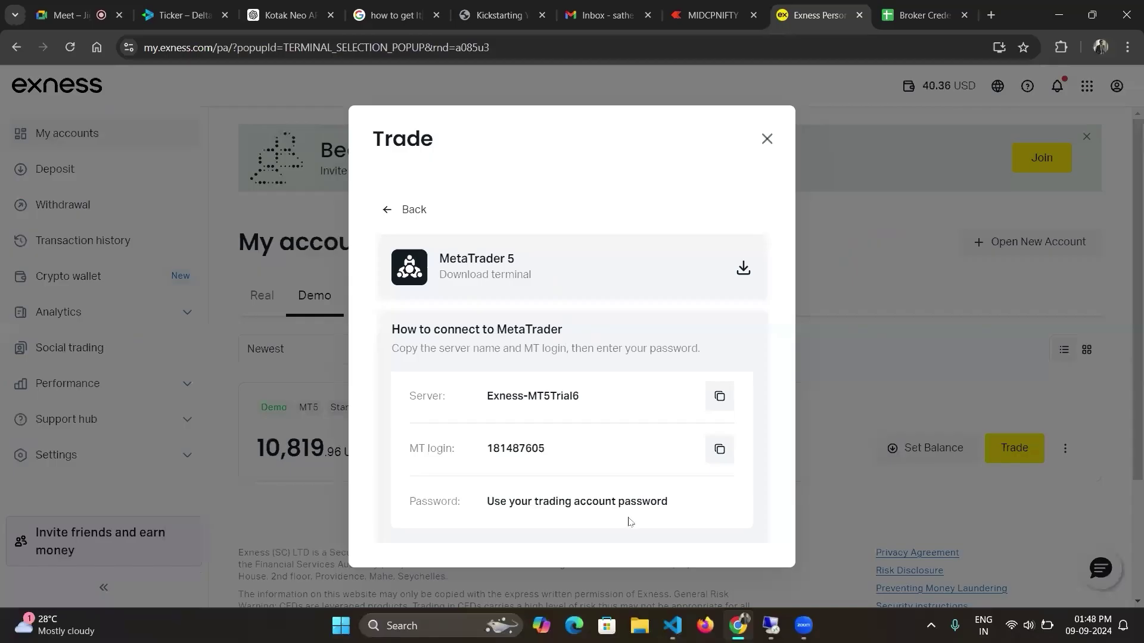
Select Exness-MT5Trial6 as the trade server
click(770, 626)
click(503, 413)
scroll(513, 368, down, 1)
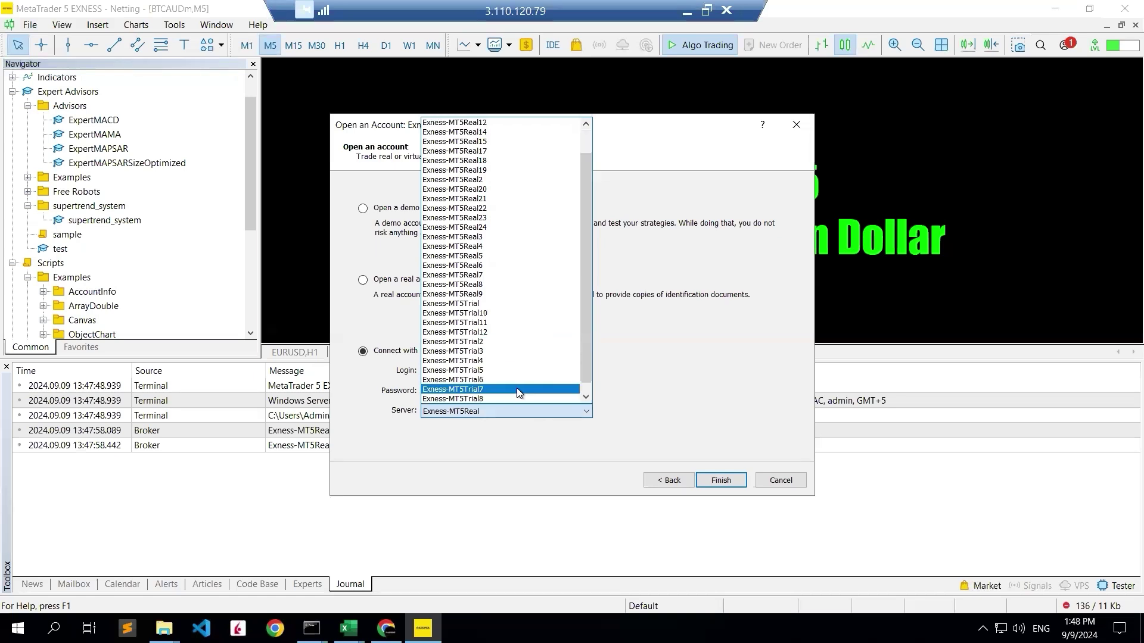
click(516, 379)
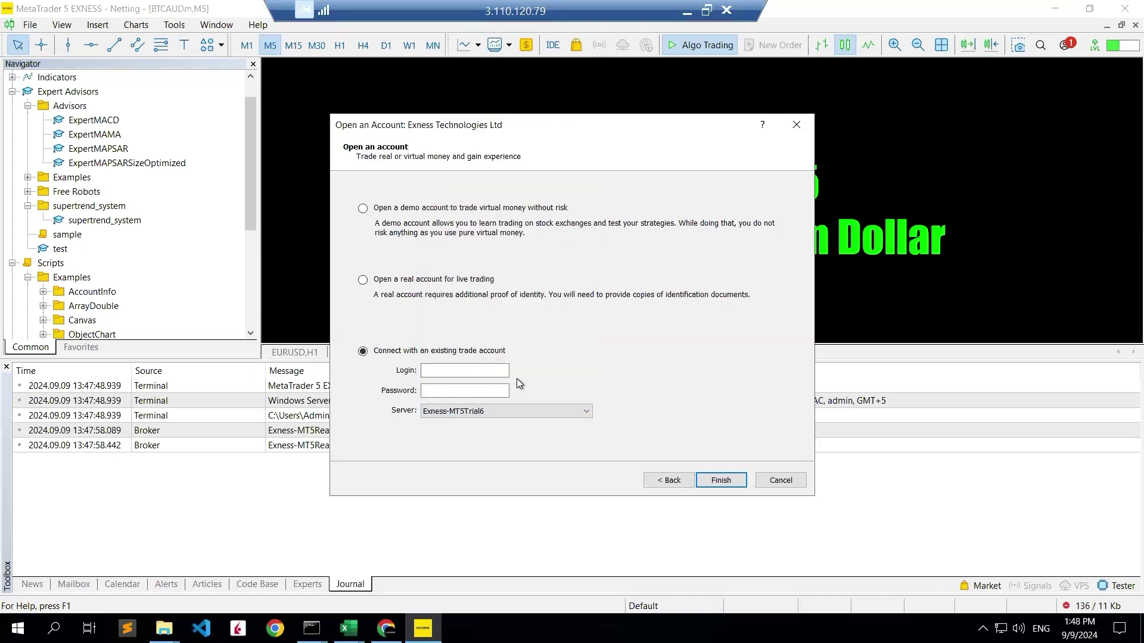
click(464, 374)
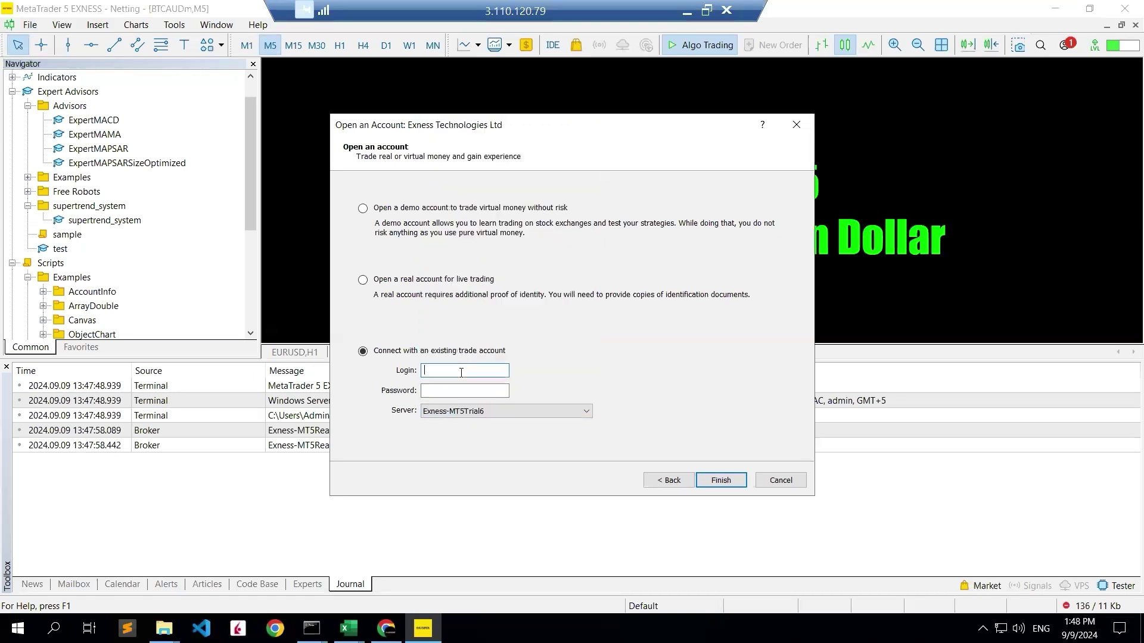
Paste the copied MT login into Login and enter the account password
click(688, 9)
click(720, 449)
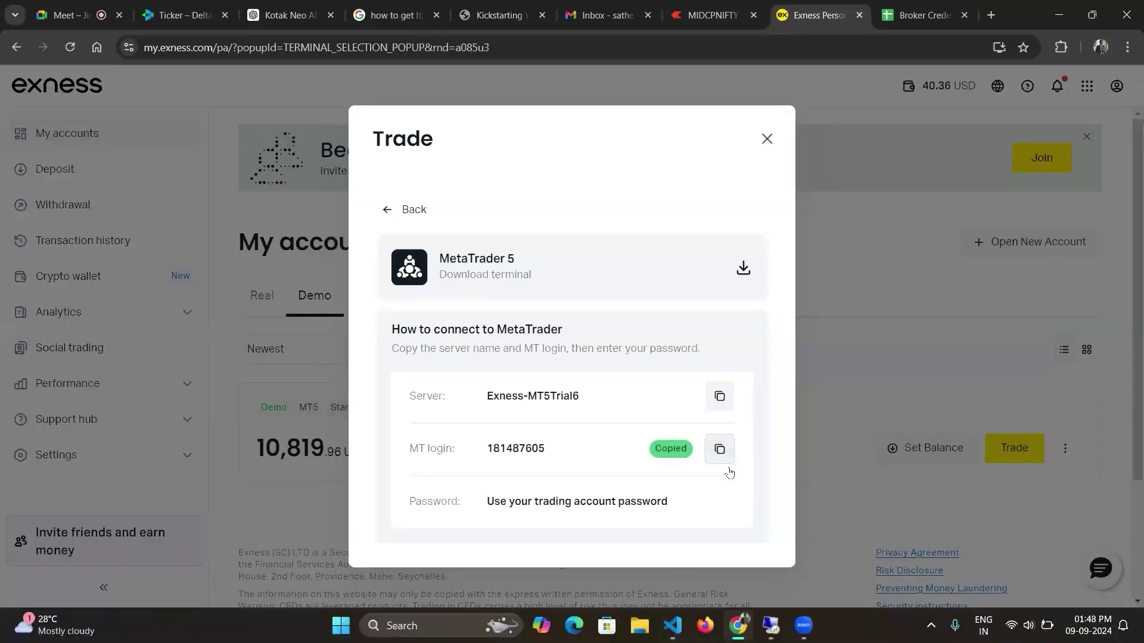
click(770, 625)
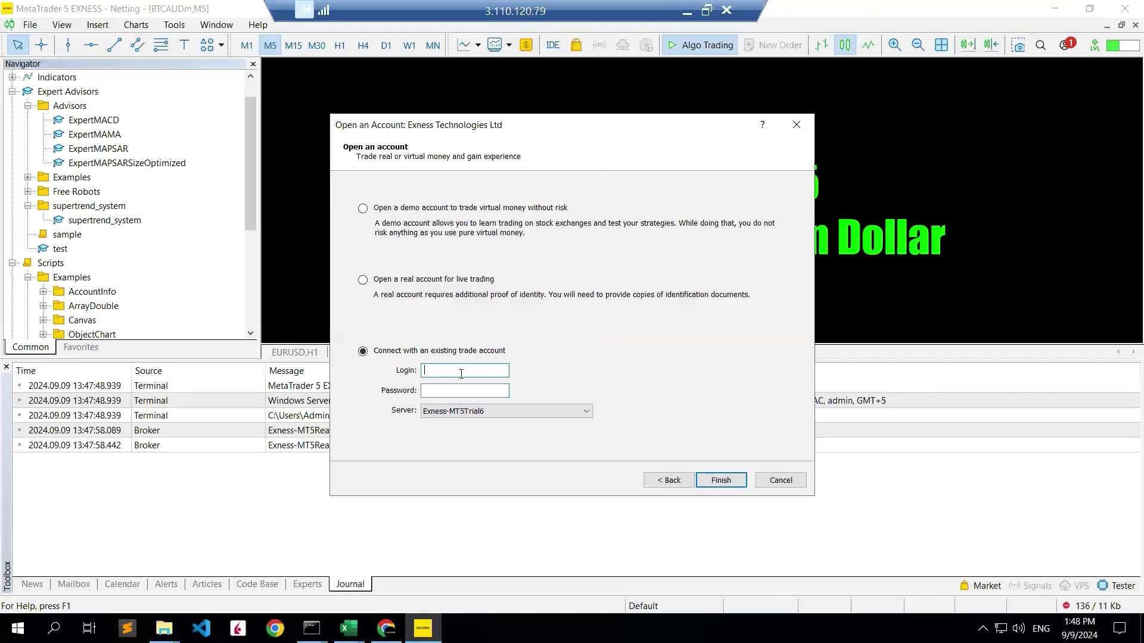
key(ctrl+v)
key(Tab)
key(ctrl+v)
Finish the demo login, select the account under Exness-MT5Trial6, and enable Algo Trading
click(719, 483)
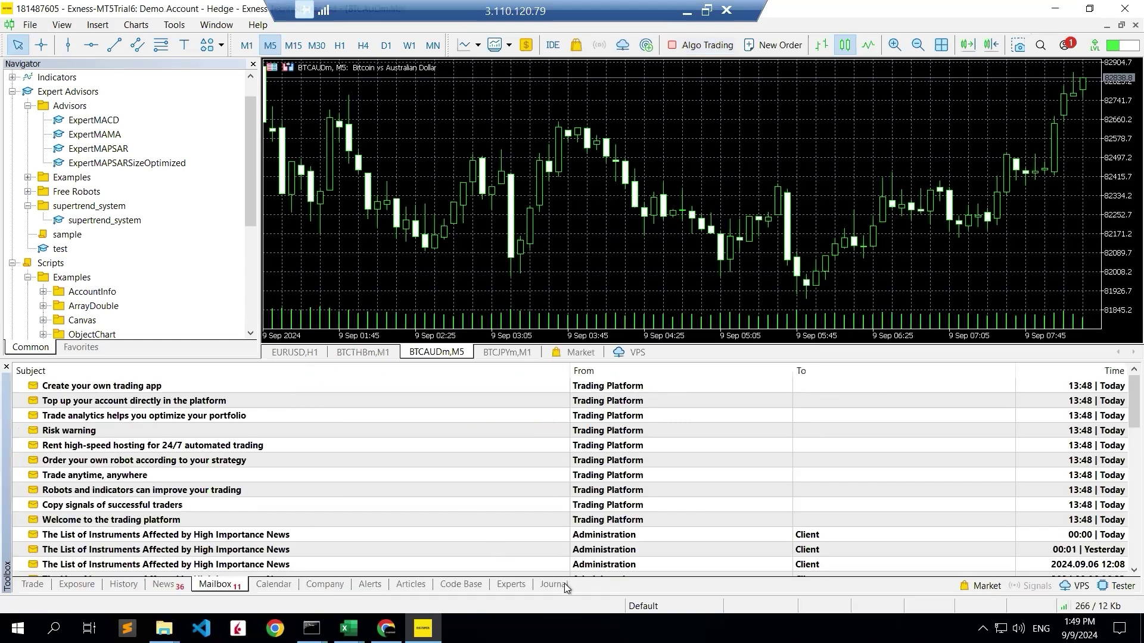
click(561, 586)
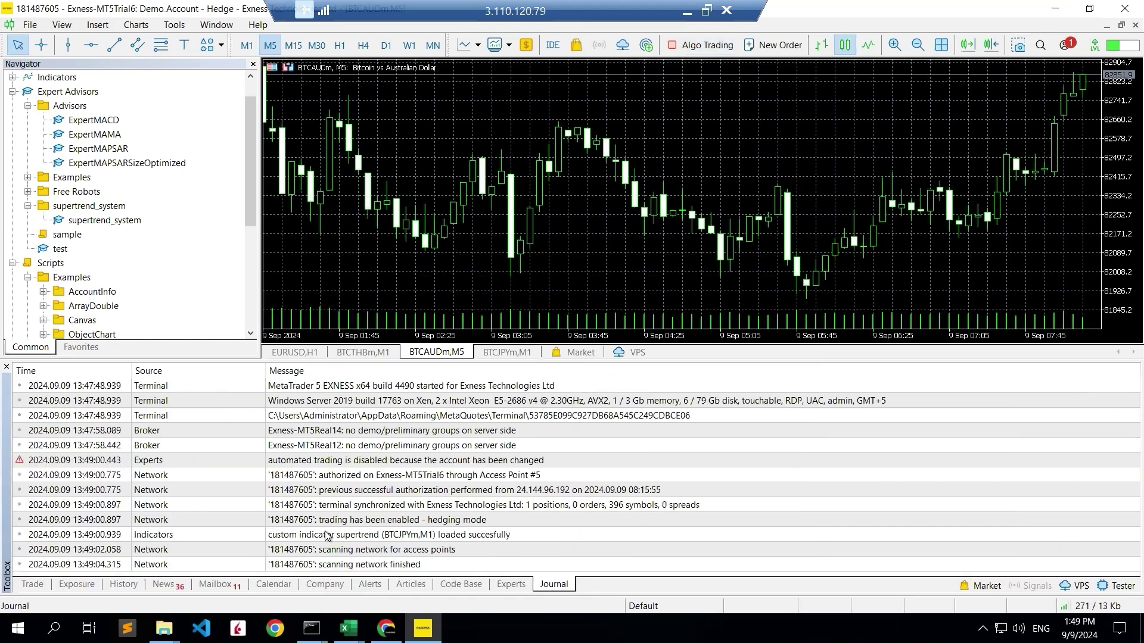
scroll(60, 119, up, 1)
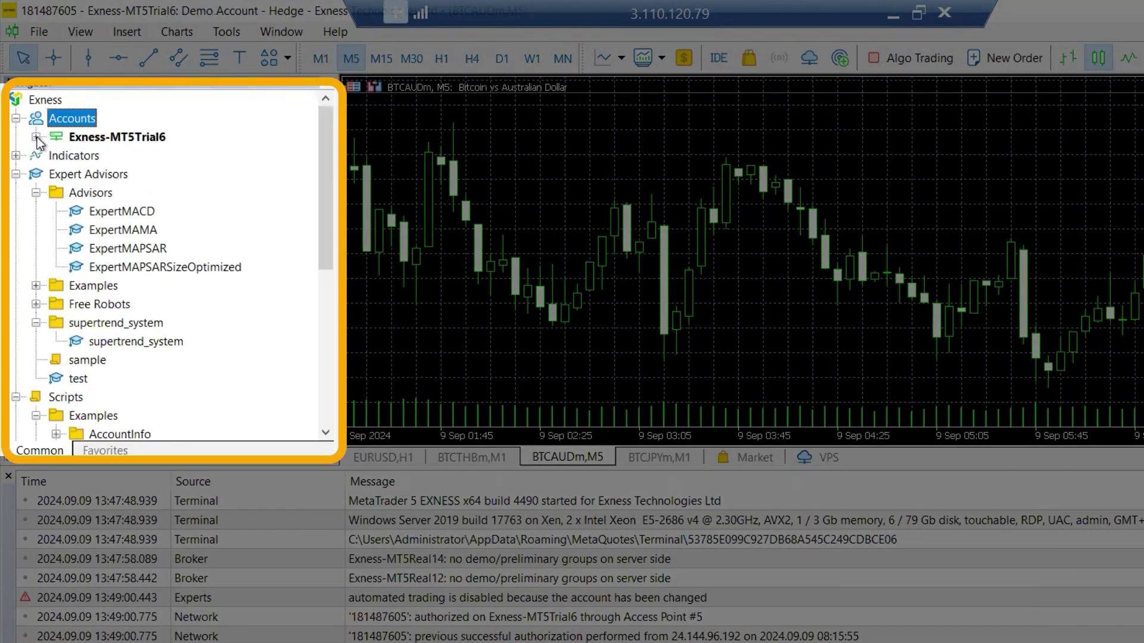
click(36, 137)
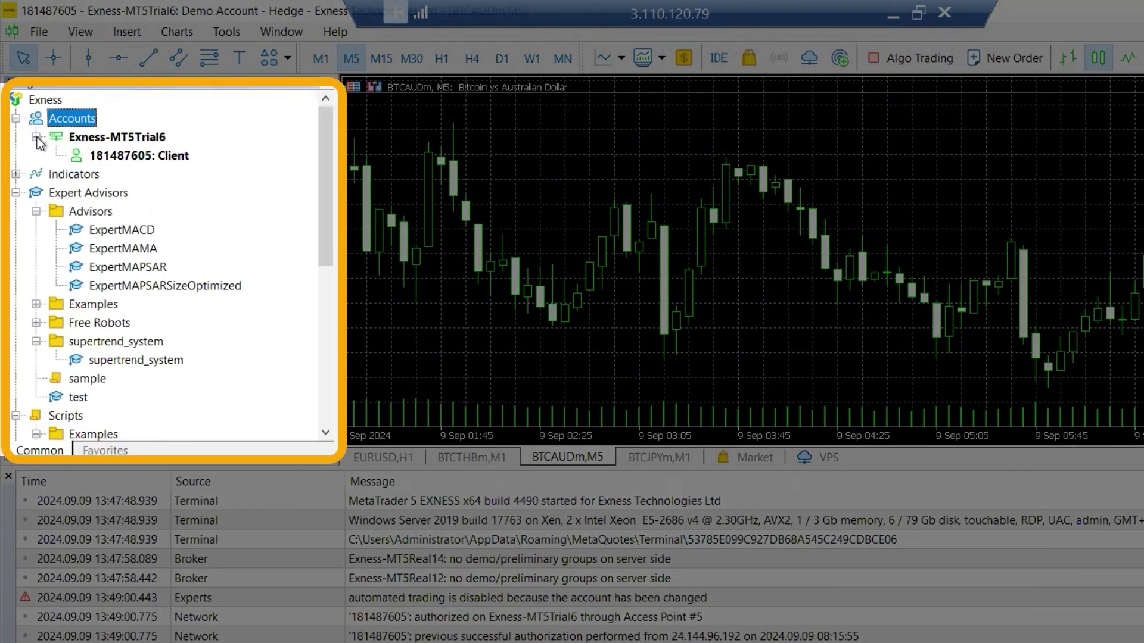
click(149, 156)
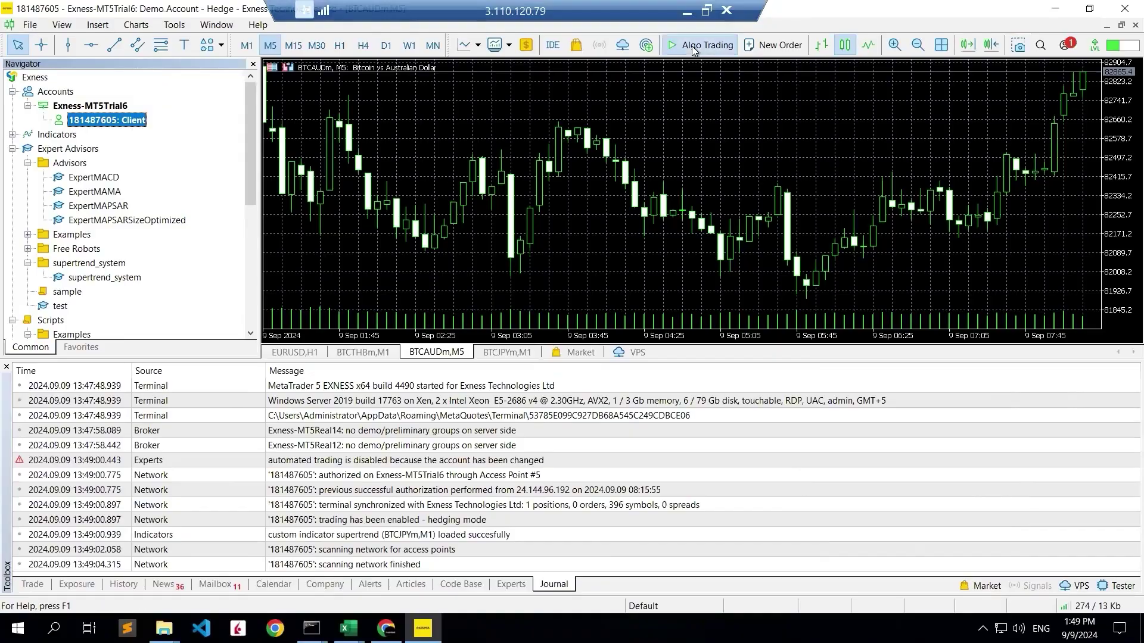
click(694, 47)
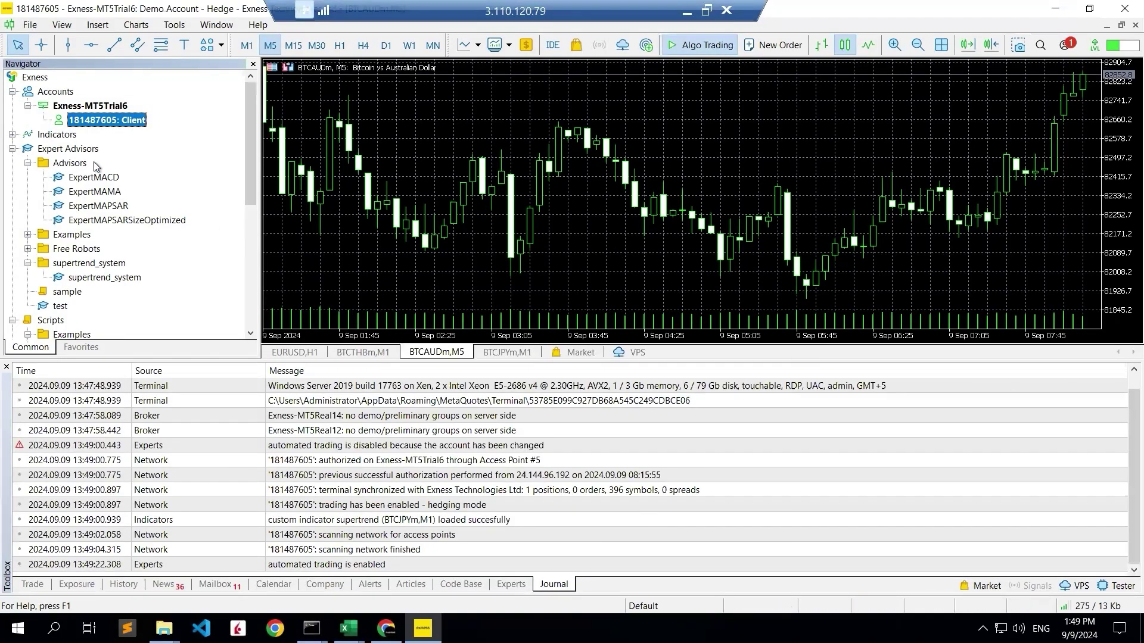
drag(249, 198, 257, 356)
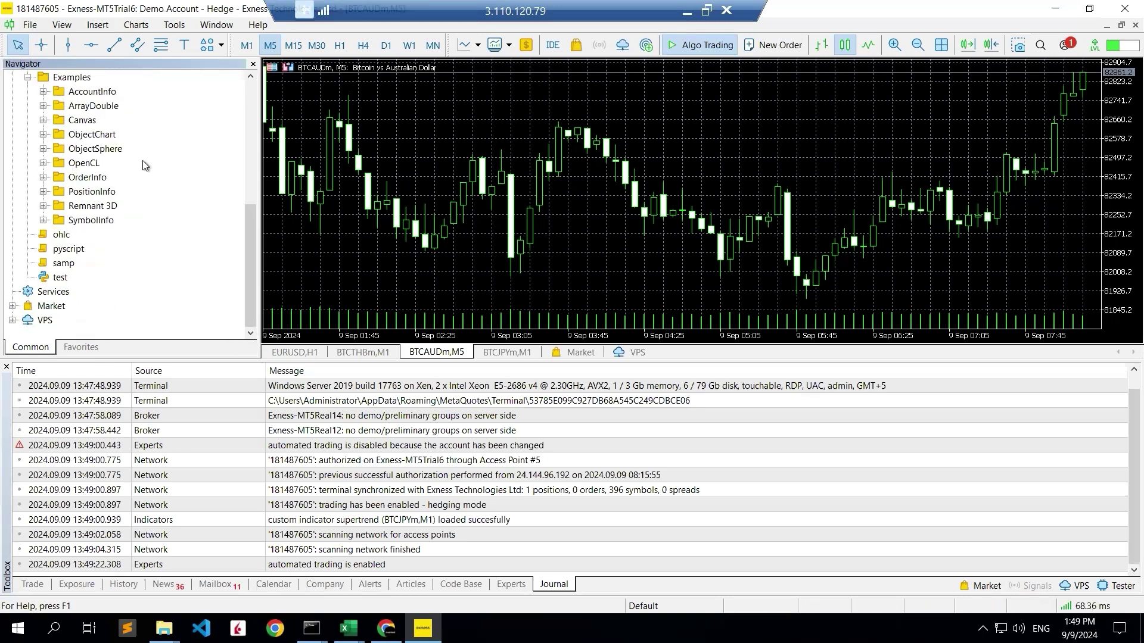
scroll(144, 165, up, 10)
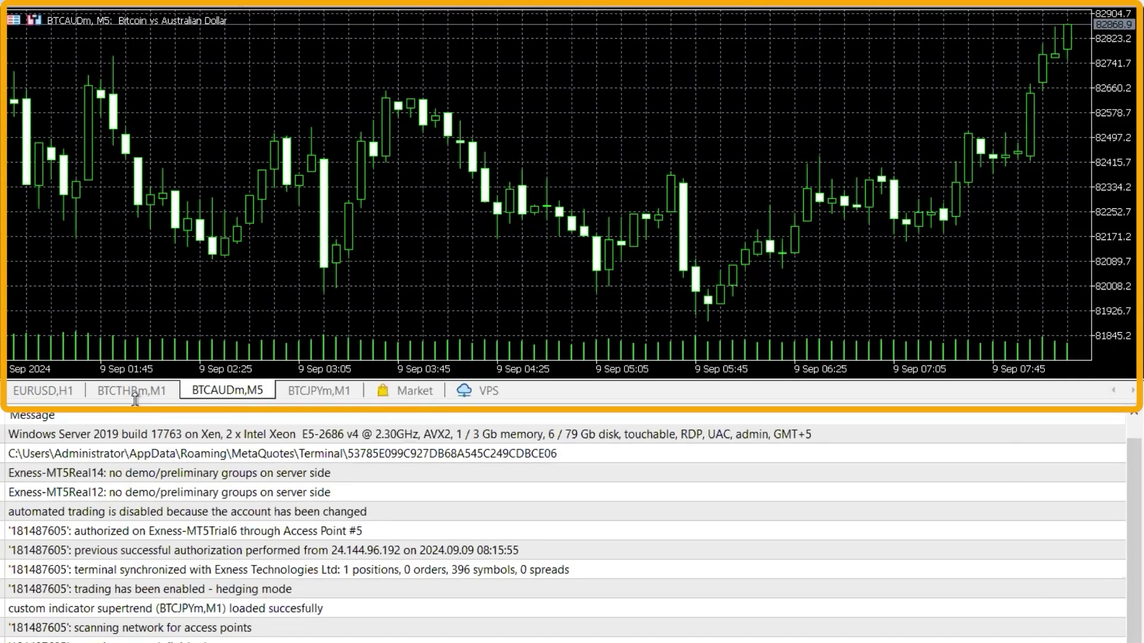
click(22, 396)
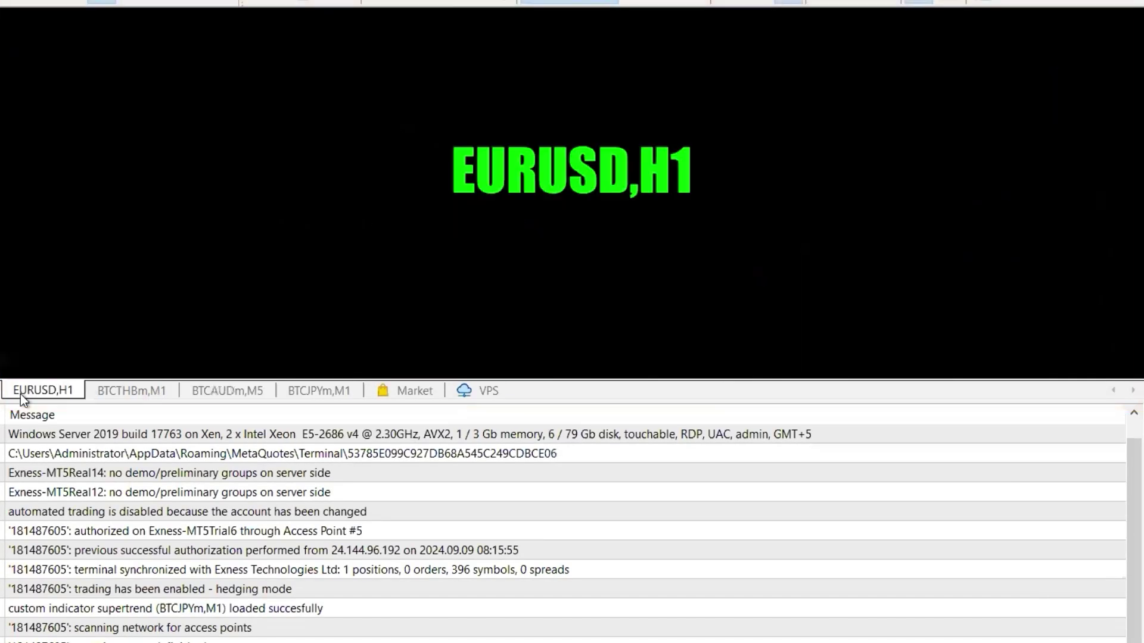
click(137, 397)
click(211, 390)
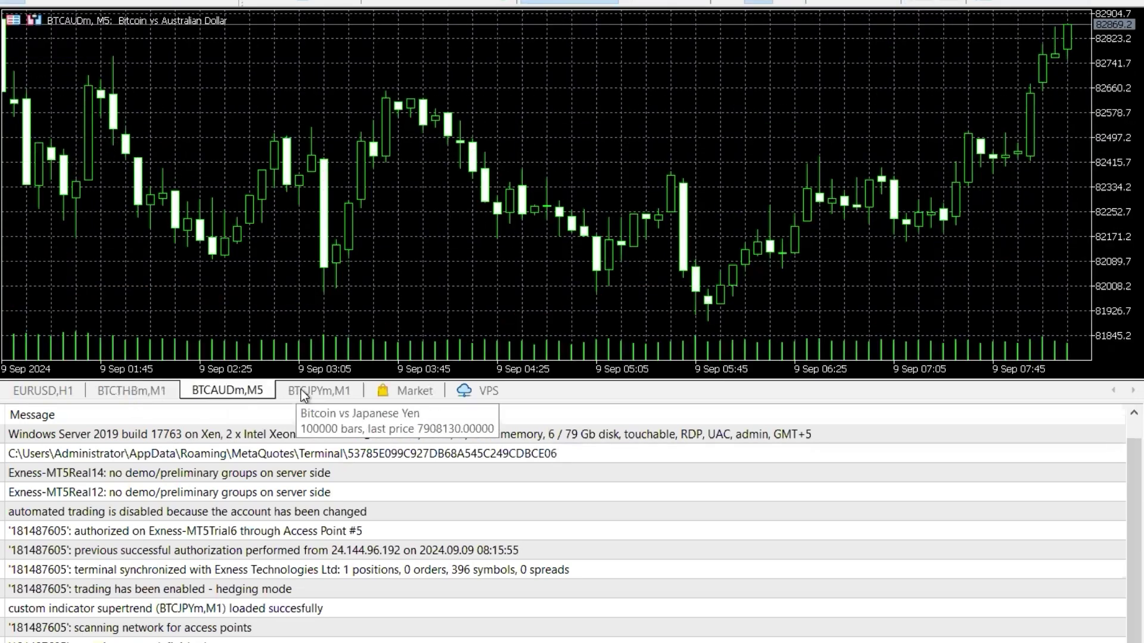
click(303, 395)
click(229, 397)
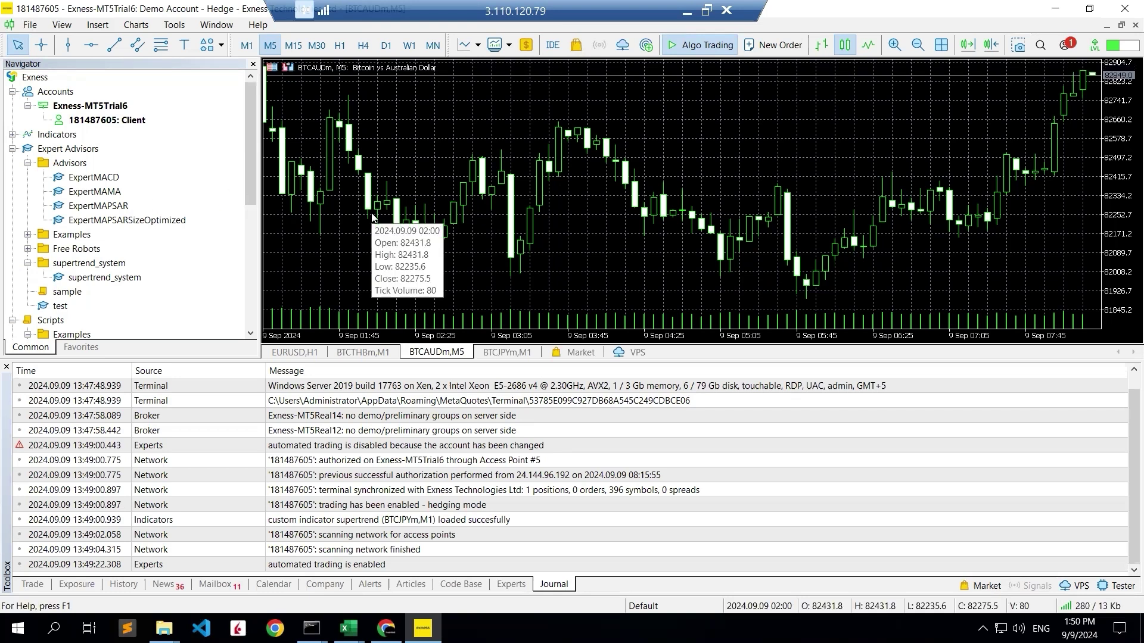
scroll(189, 225, down, 5)
scroll(190, 225, up, 5)
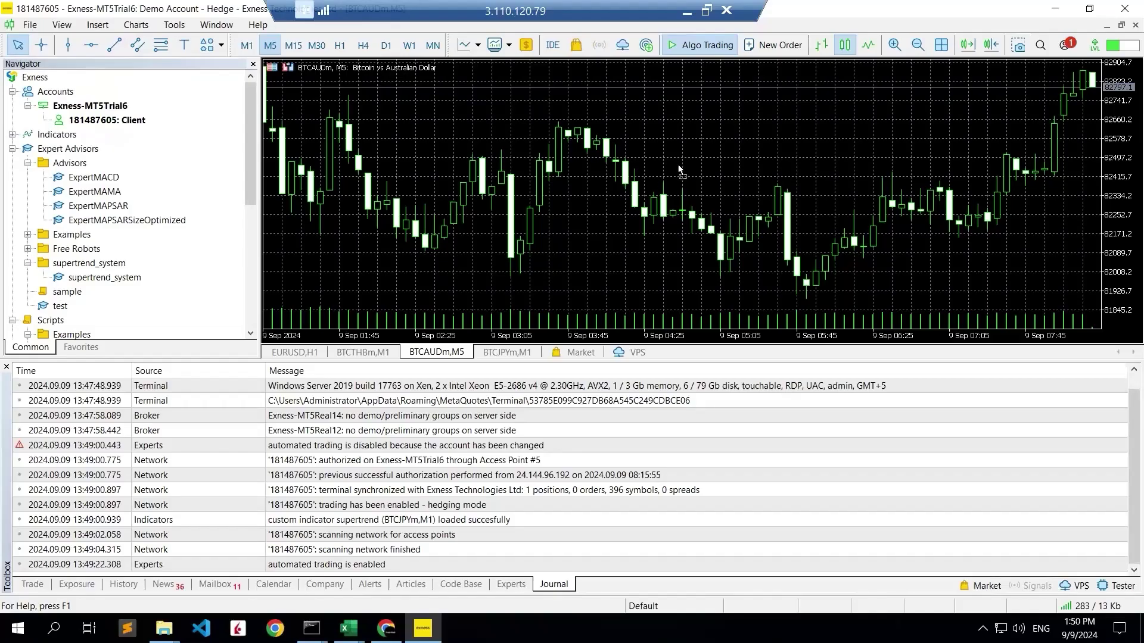
Attach supertrend_system to the BTCAUDm chart with algo trading allowed, then view open positions
drag(679, 167, 684, 162)
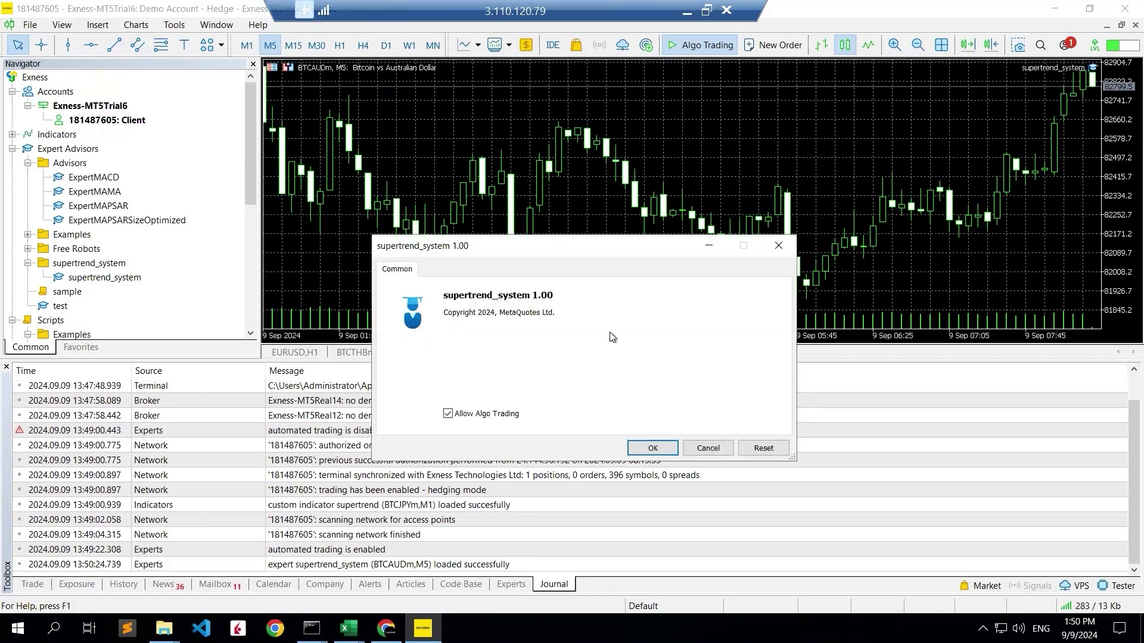
click(652, 448)
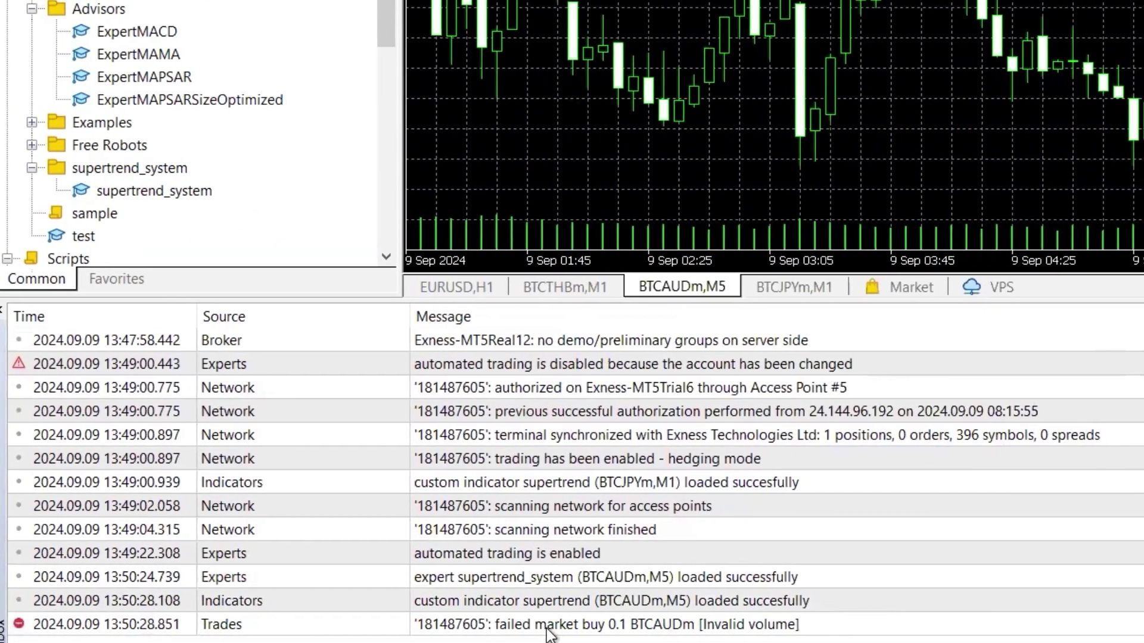
click(35, 641)
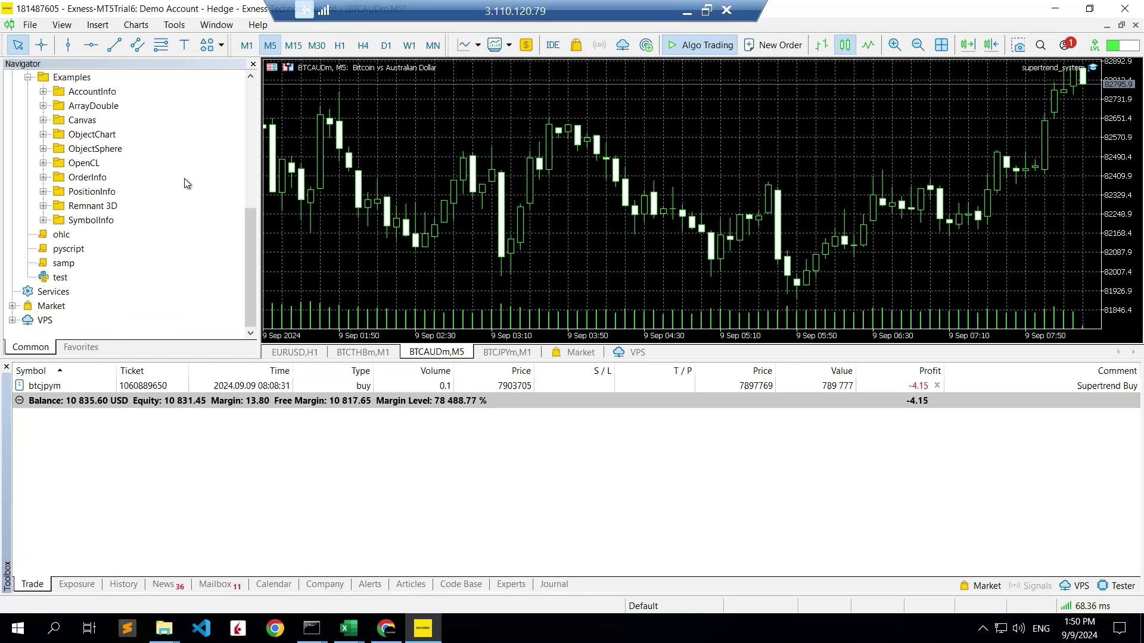
scroll(185, 183, up, 5)
scroll(185, 183, down, 1)
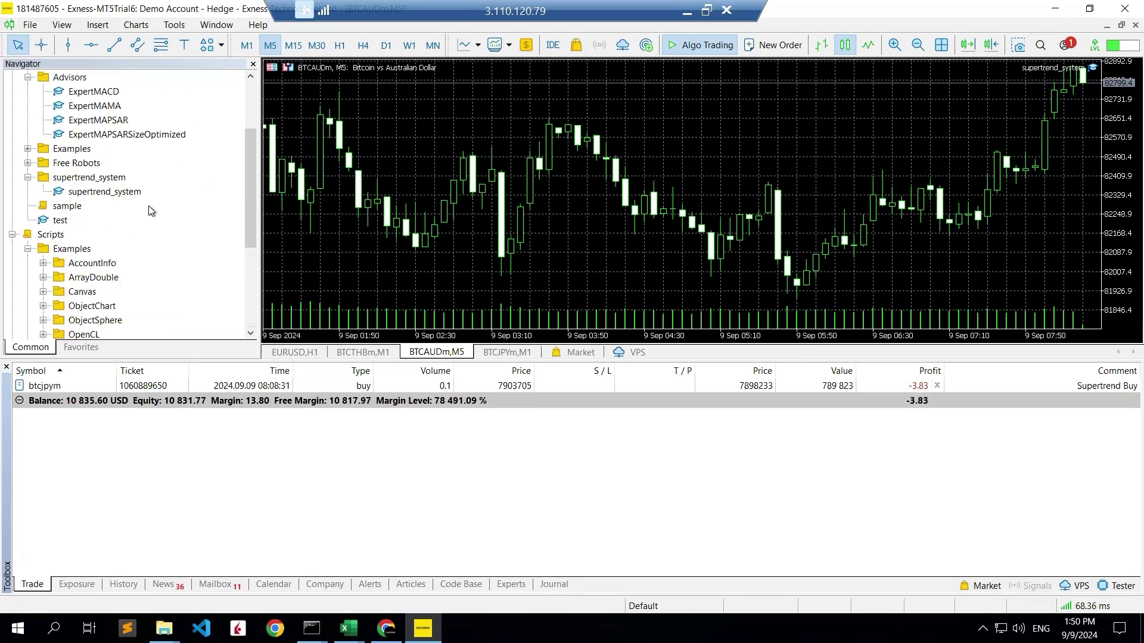
scroll(125, 237, down, 4)
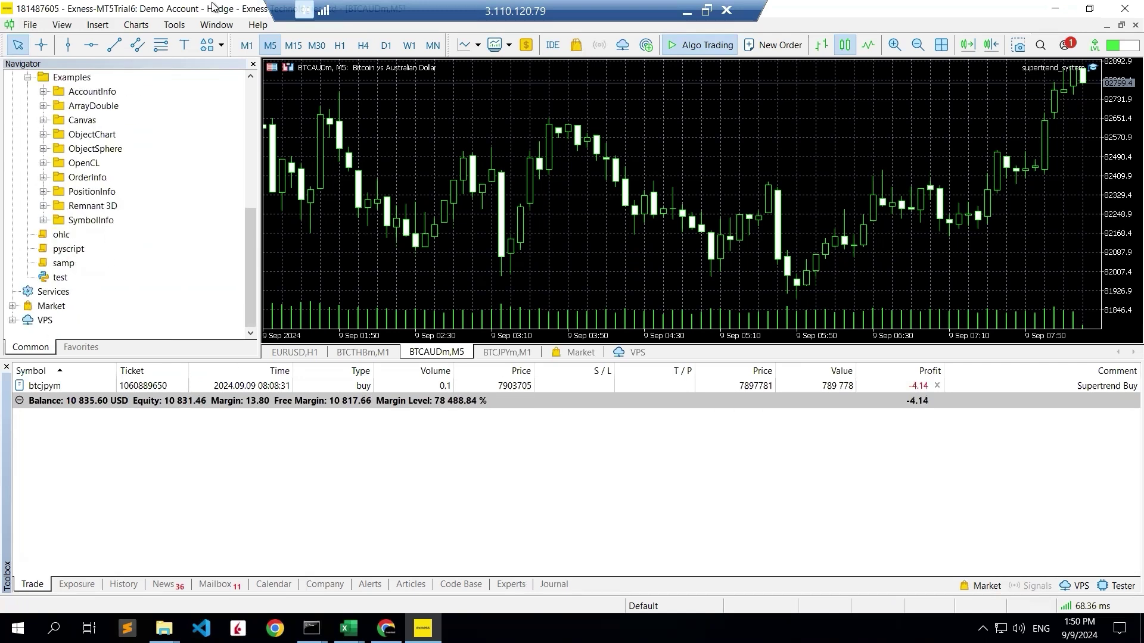
Insert the custom supertrend indicator via Insert > Indicators > Custom, accepting its default settings
click(136, 24)
click(136, 24)
click(90, 26)
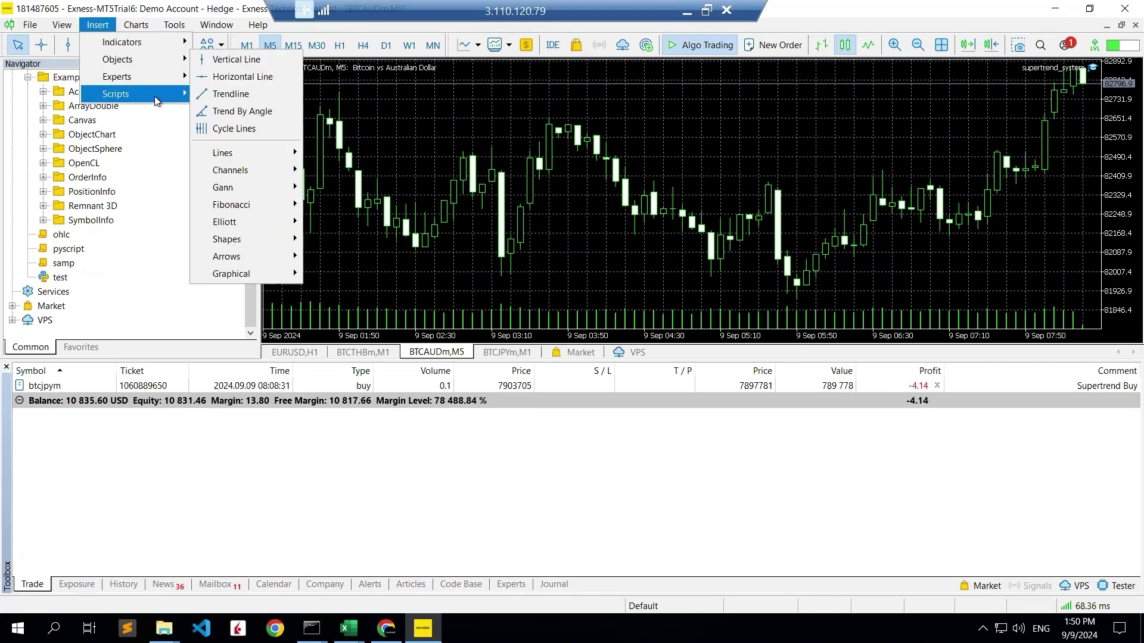
mouse_move(138, 42)
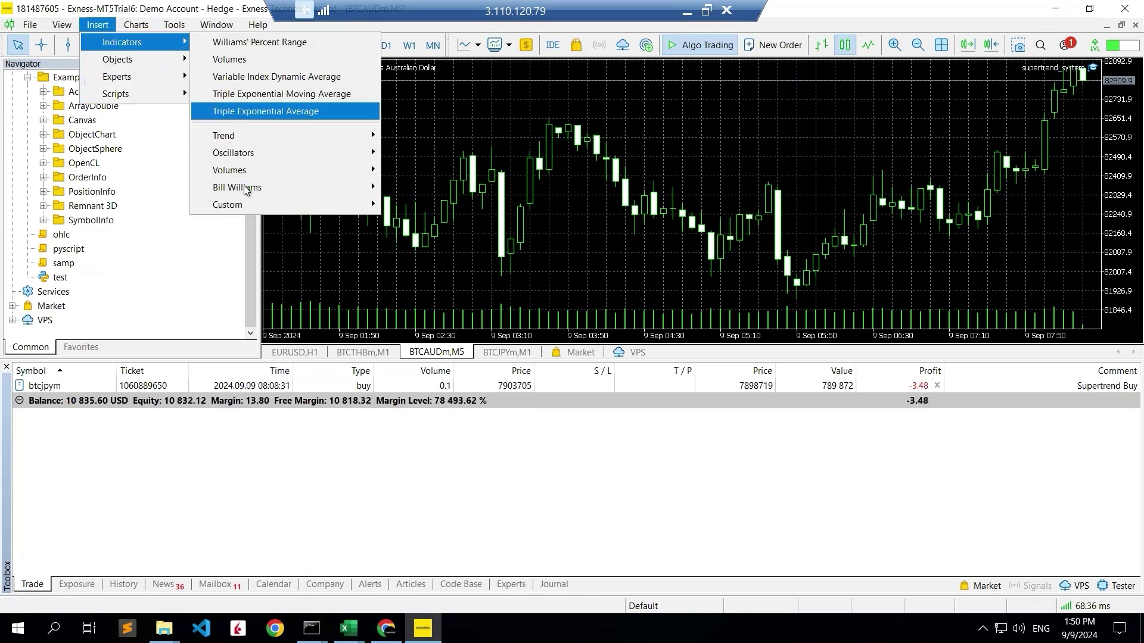
mouse_move(256, 205)
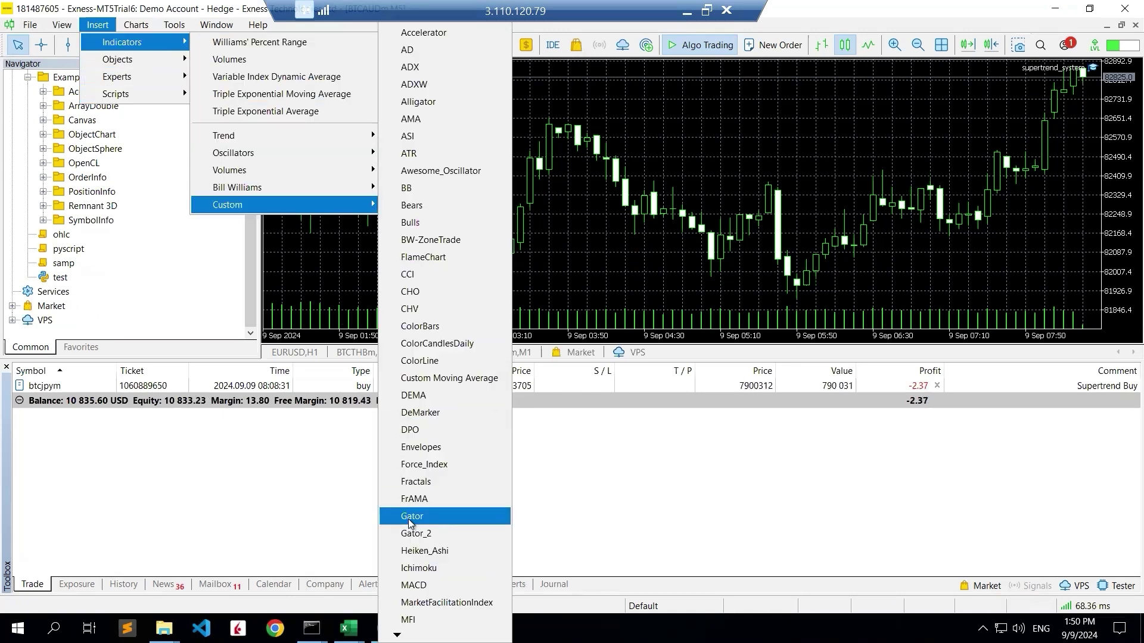
scroll(445, 326, down, 4)
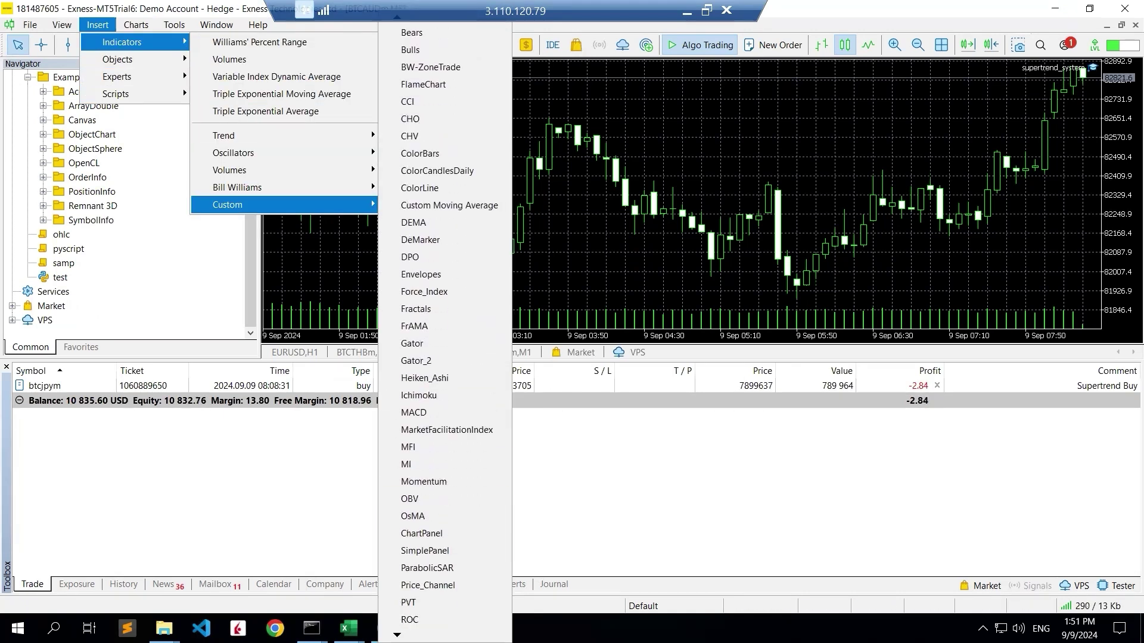
scroll(445, 327, down, 5)
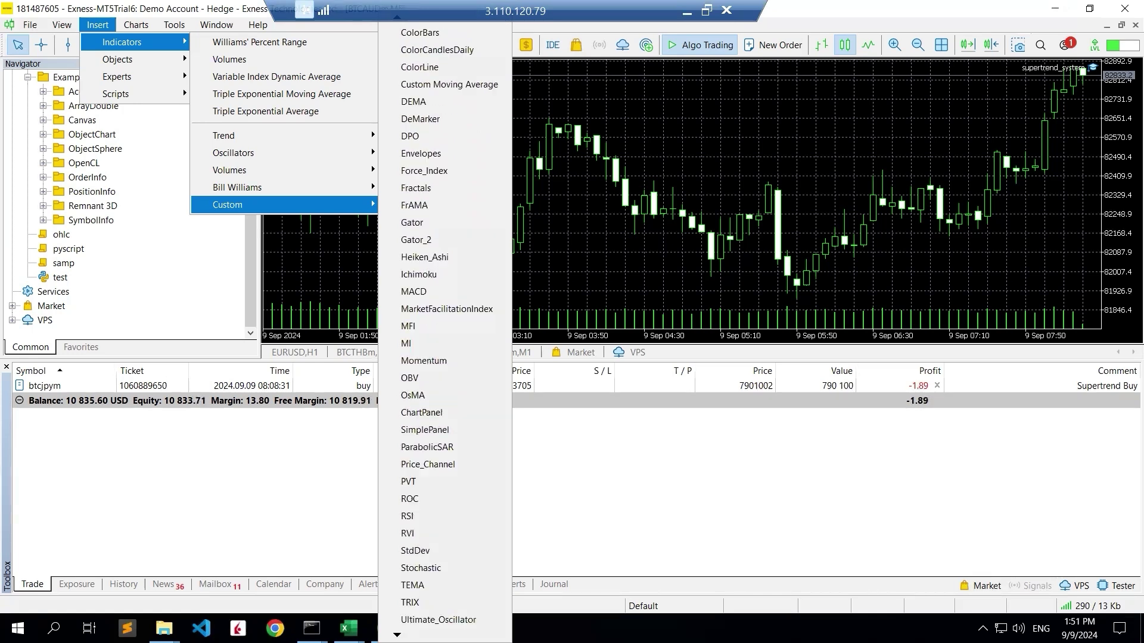
scroll(445, 326, down, 5)
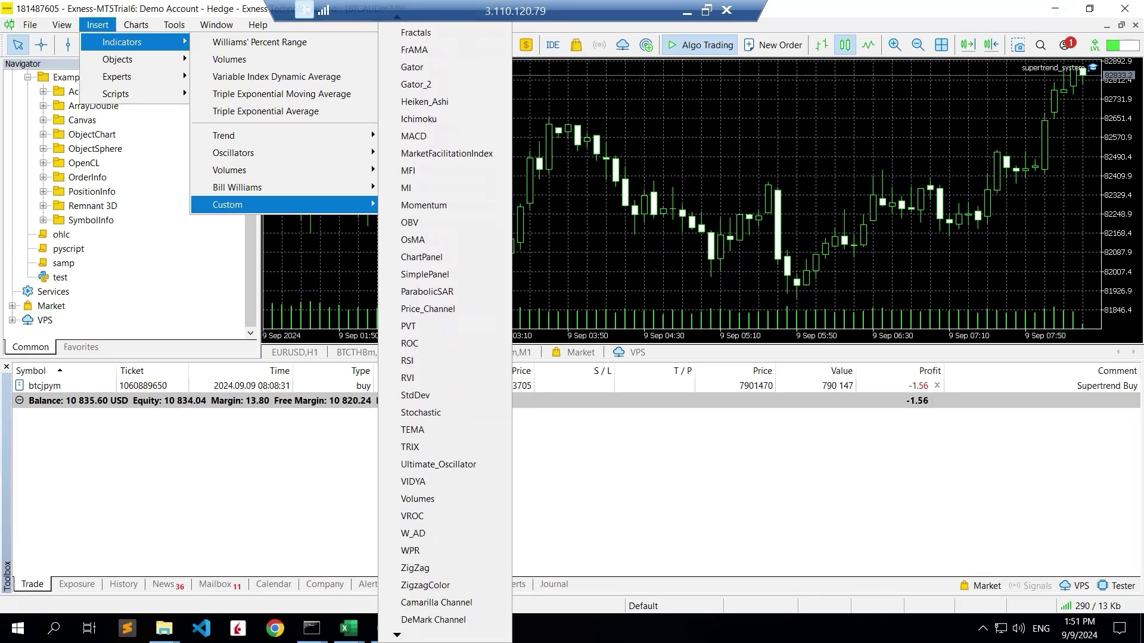
scroll(445, 327, down, 5)
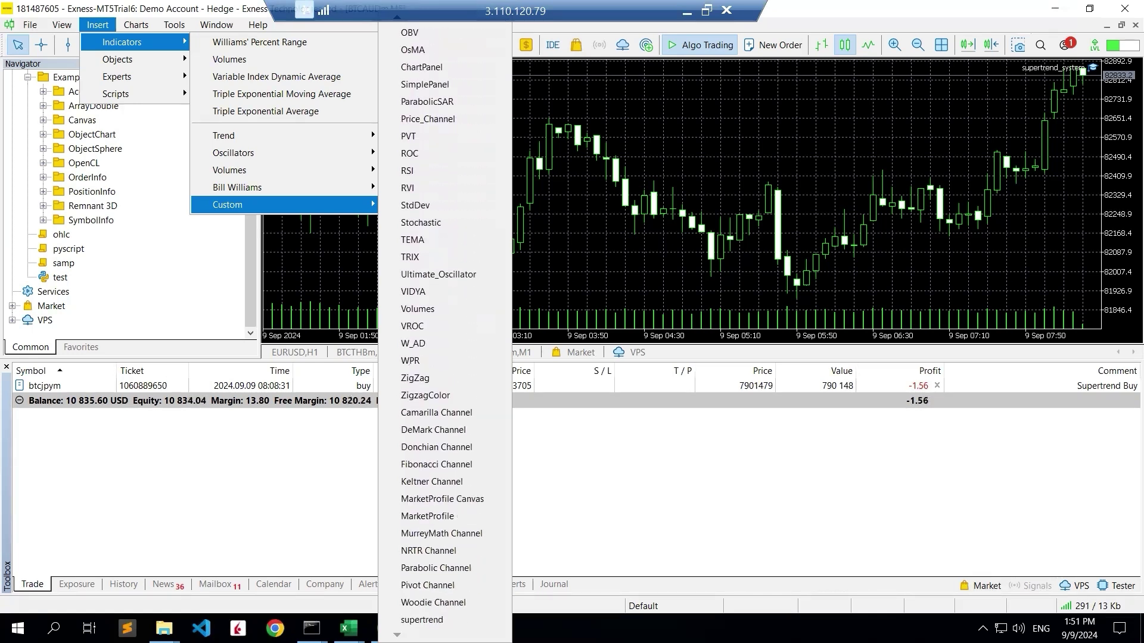
click(422, 620)
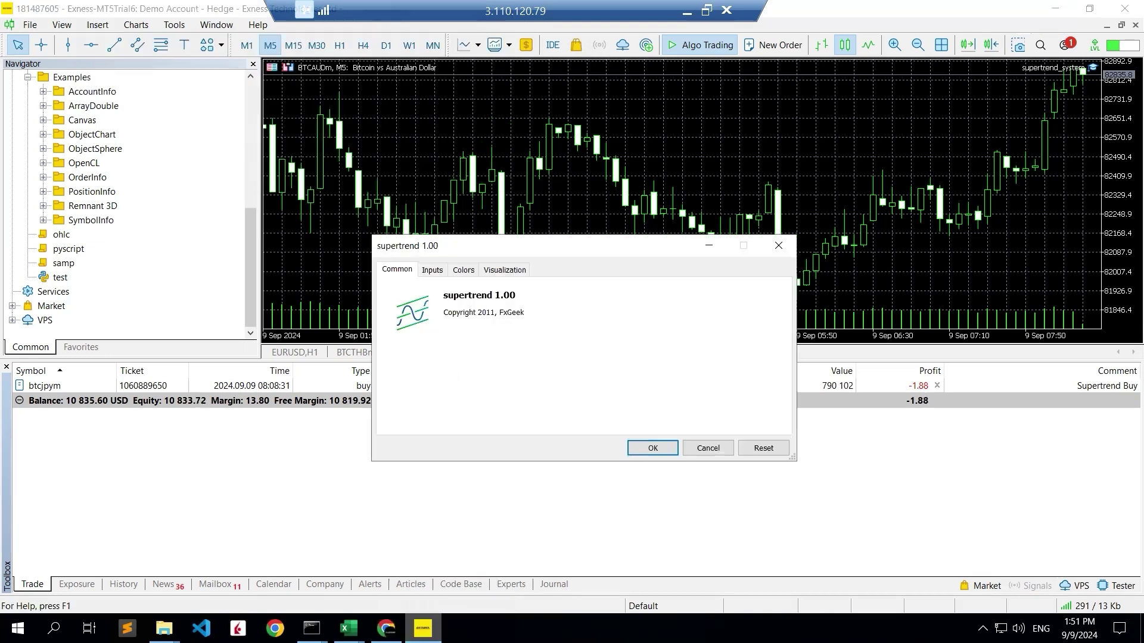
click(651, 447)
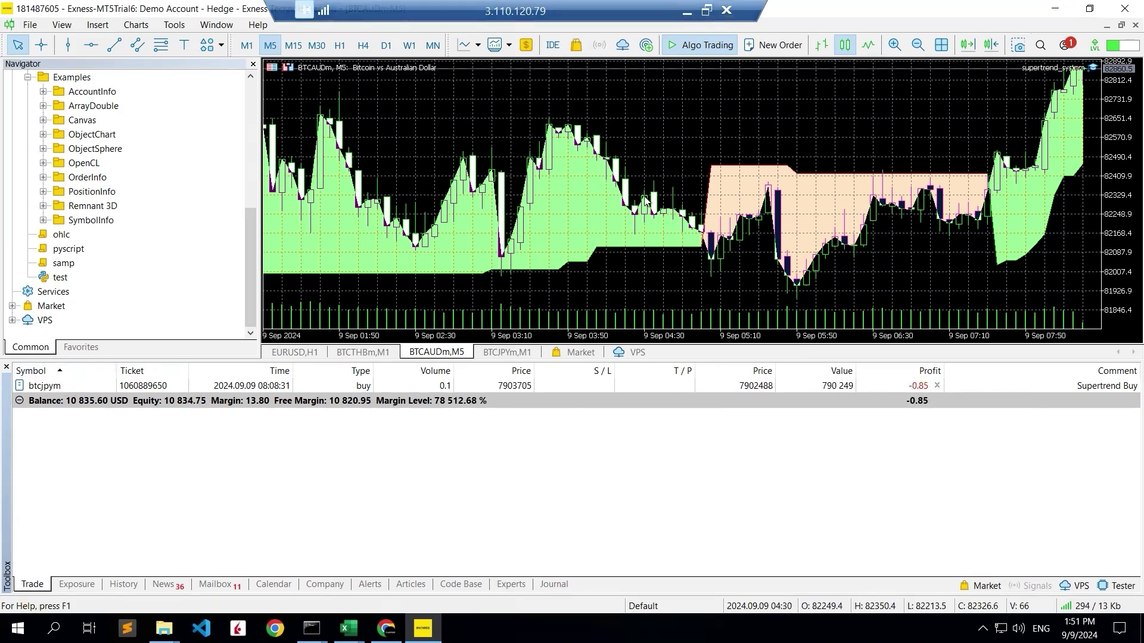
mouse_move(645, 201)
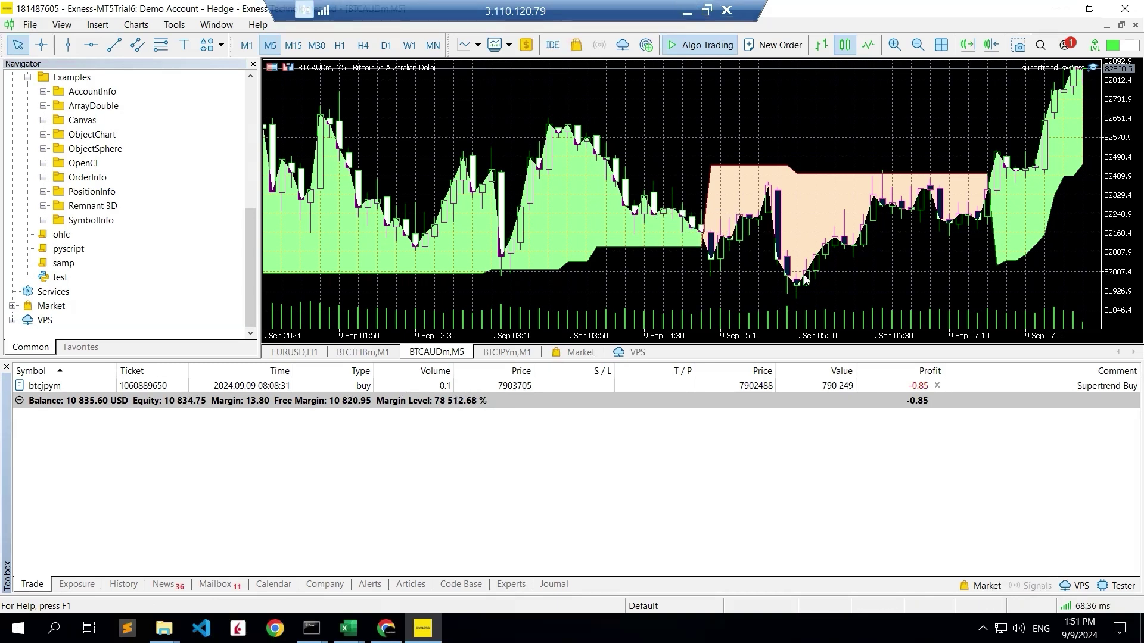